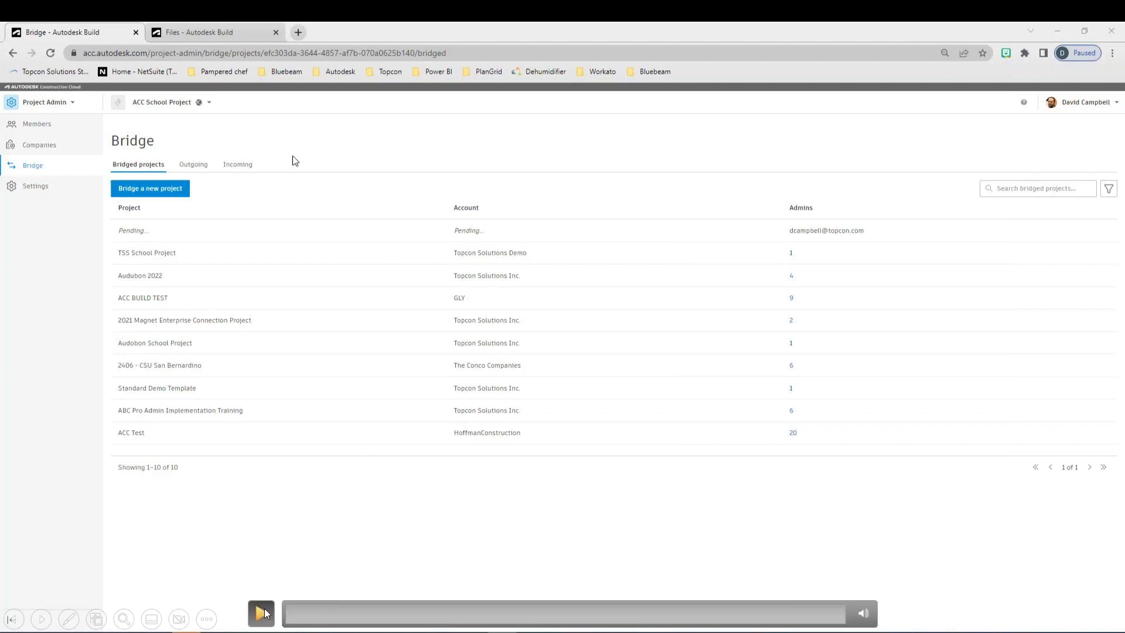
Step: Play the demo until the Bridge a new project invitation dialog appears, then pause it
click(261, 613)
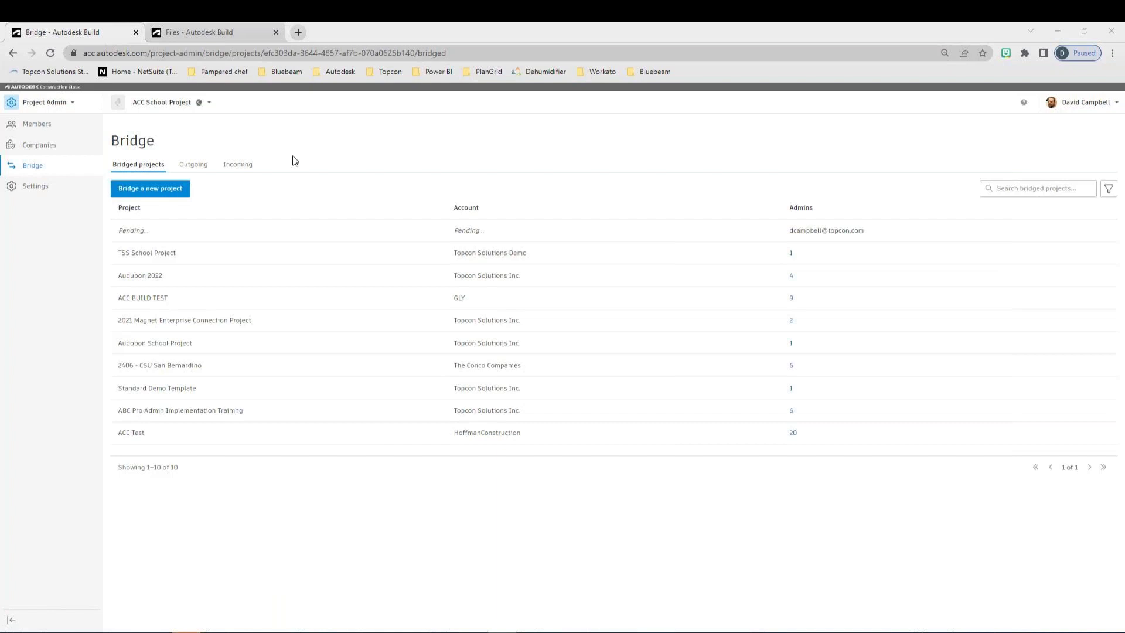
mouse_move(678, 452)
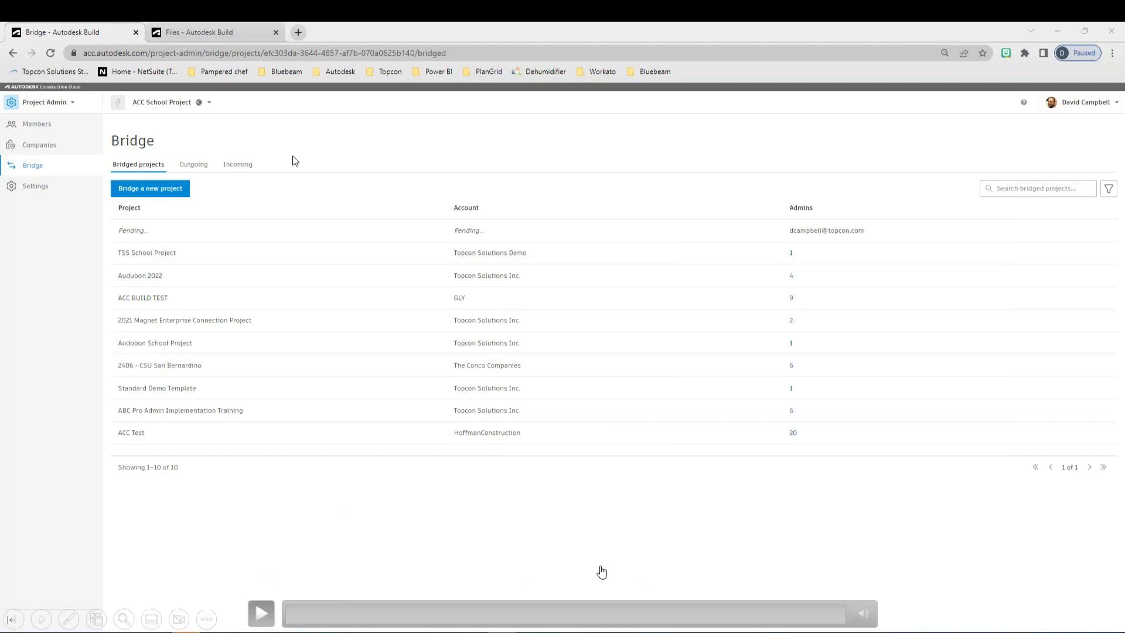
click(259, 612)
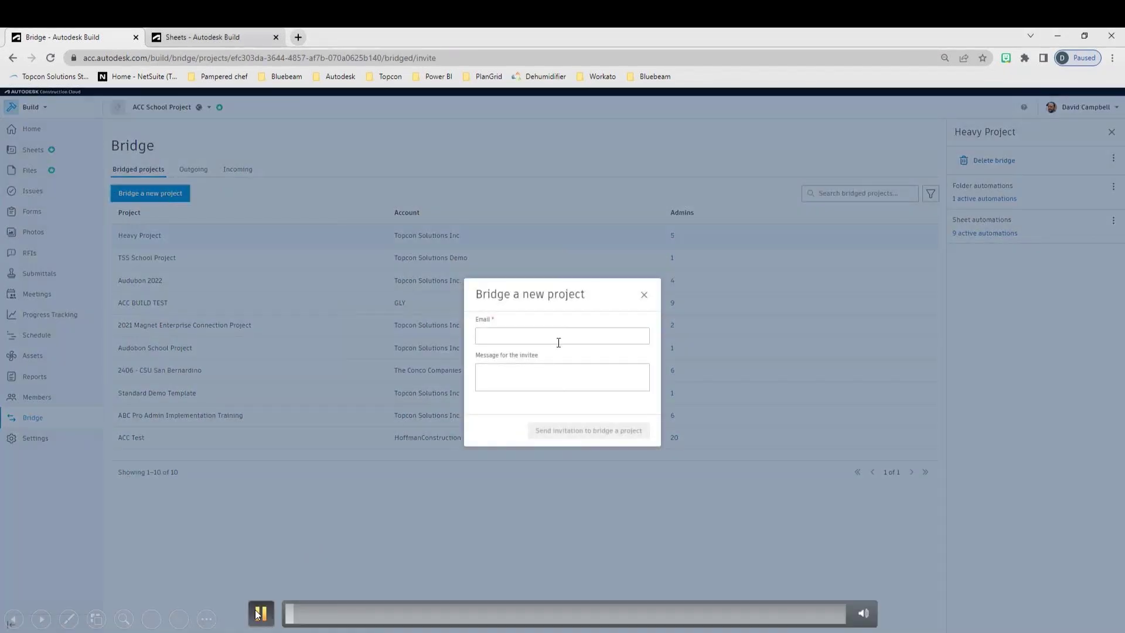
click(259, 613)
Step: Resume the demo to the accepted invitation, with Audubon 2022 chosen as the project to bridge
click(260, 614)
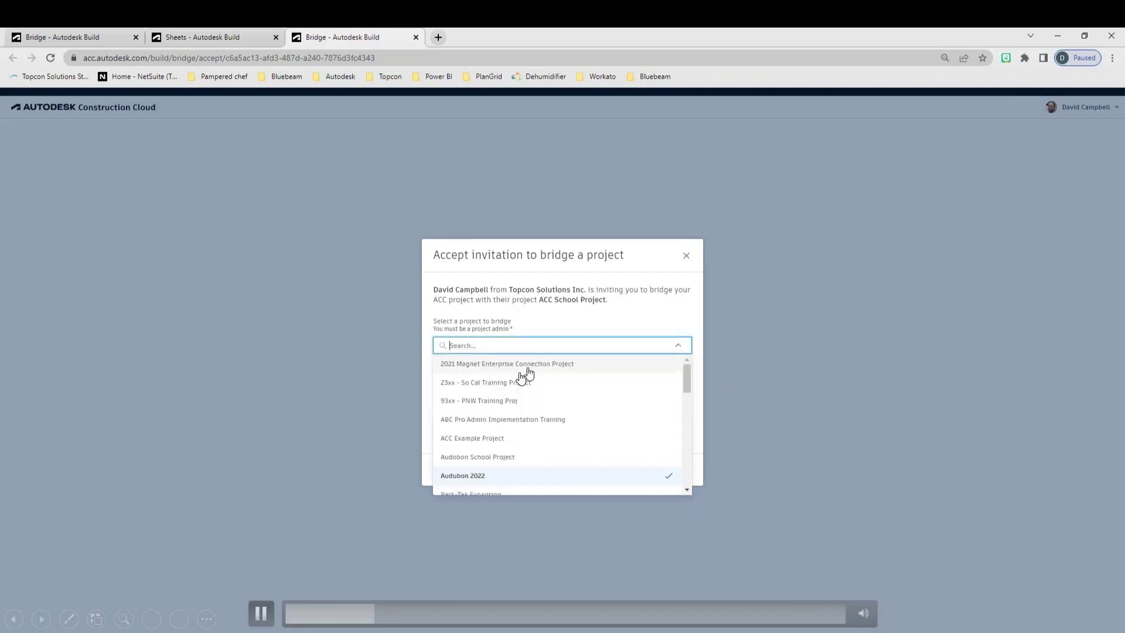
Step: Pause the demo and skip ahead to Audubon 2022 being picked in the project dropdown
click(262, 613)
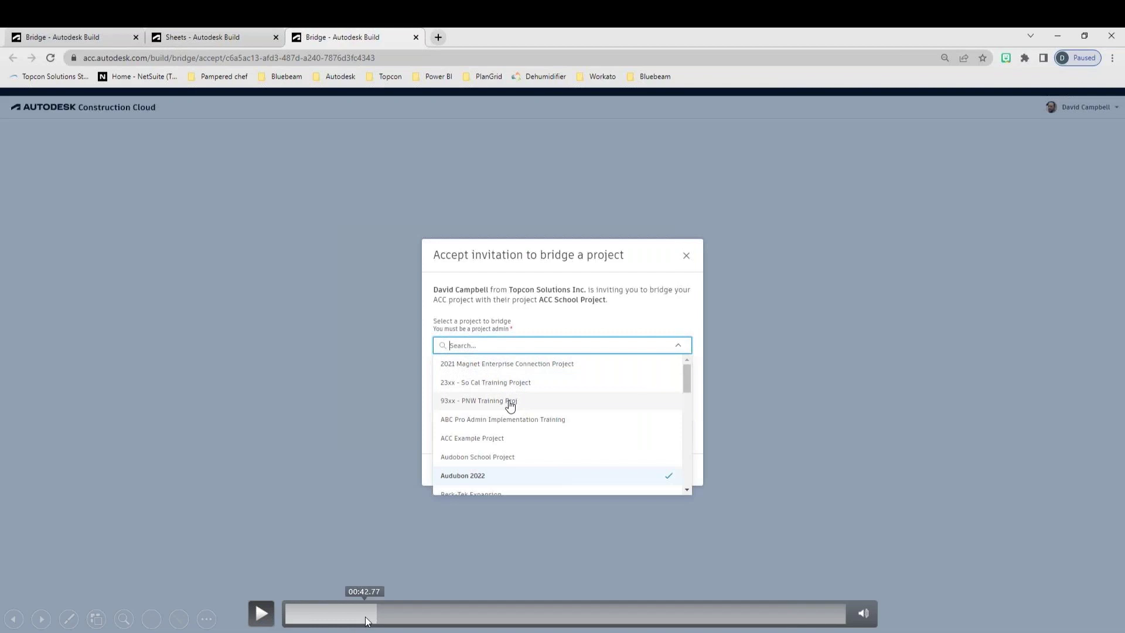
click(374, 620)
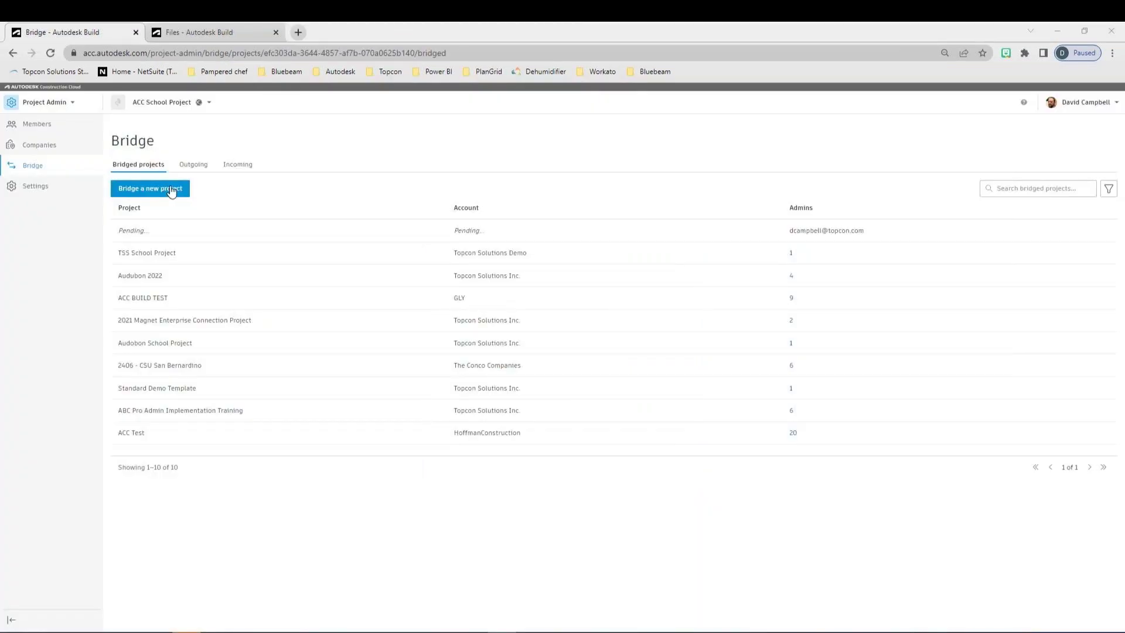
Step: Send a Bridge a new project invitation with the message 'Time to Bridge'
click(163, 193)
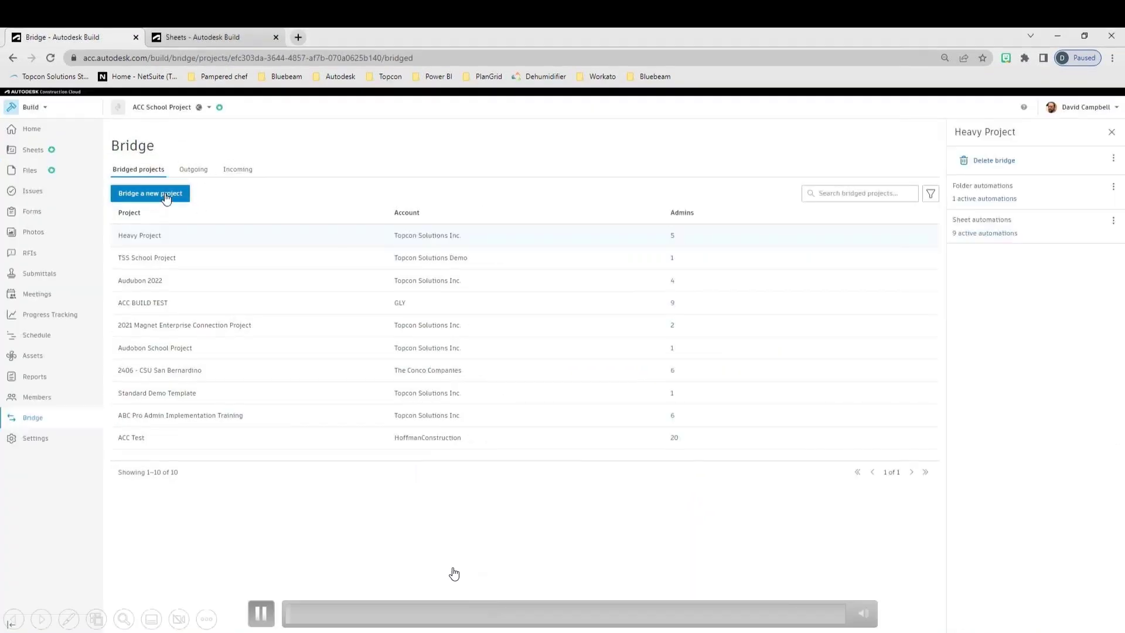
click(162, 198)
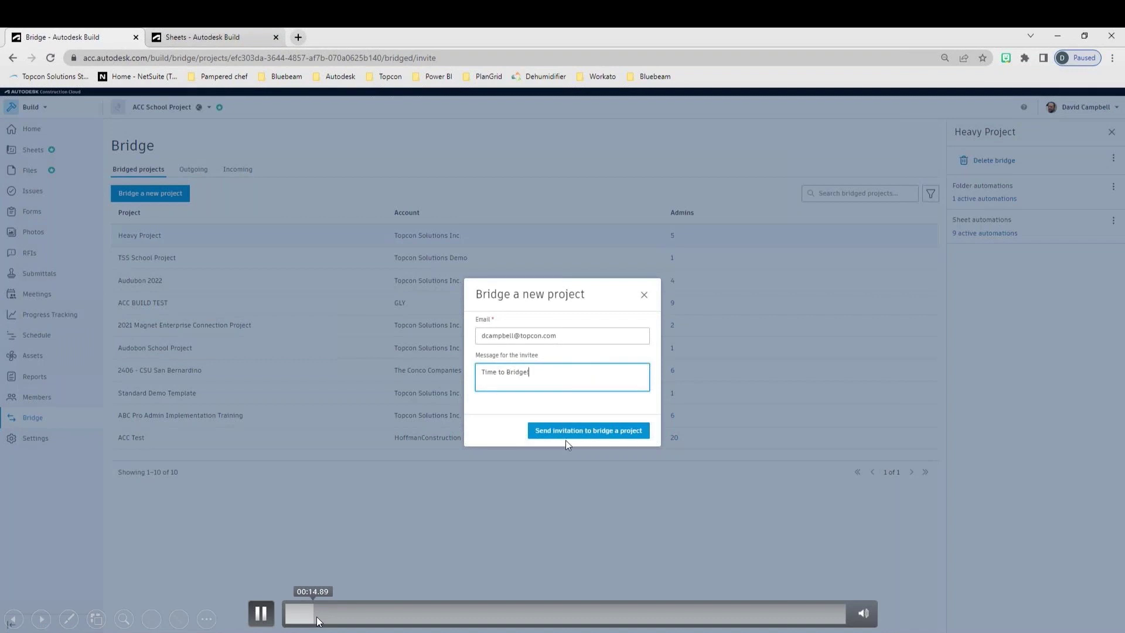
click(579, 433)
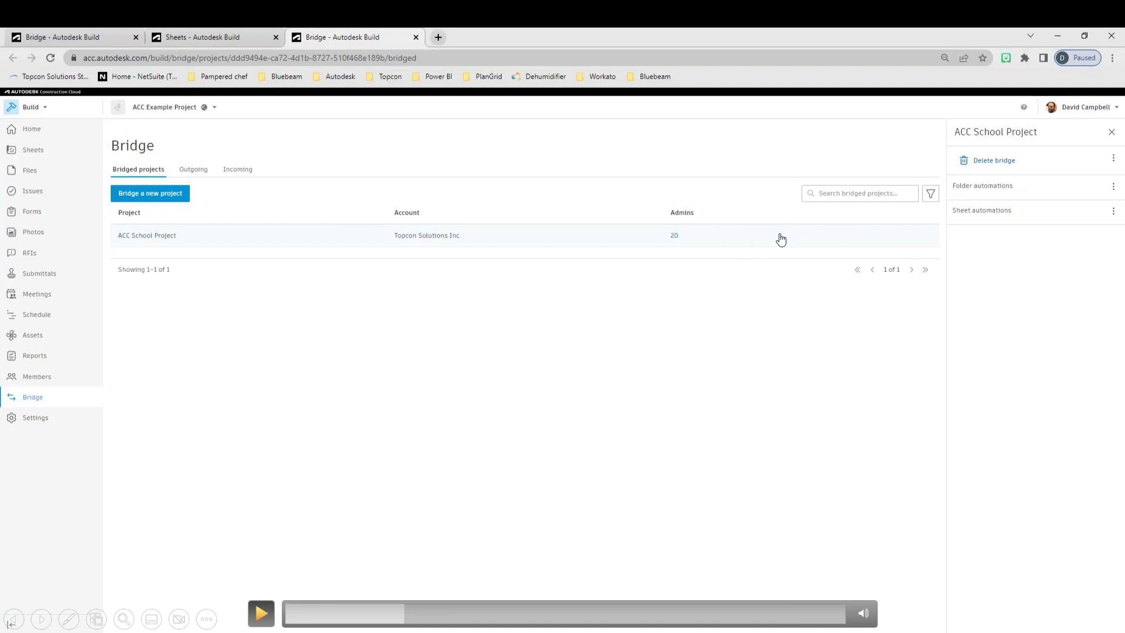
Step: Resume the demo to ACC School Project's Files page with Project Files expanded
click(261, 616)
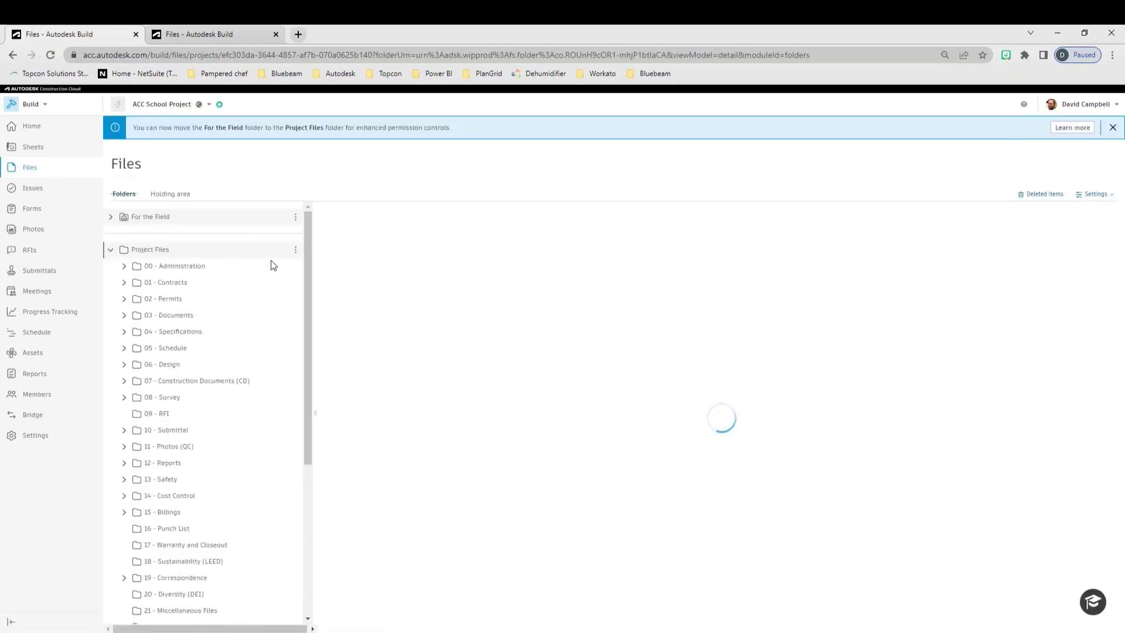
Step: Open the actions menu of the 07 - Construction Documents (CD) folder in the folder tree
mouse_move(302, 550)
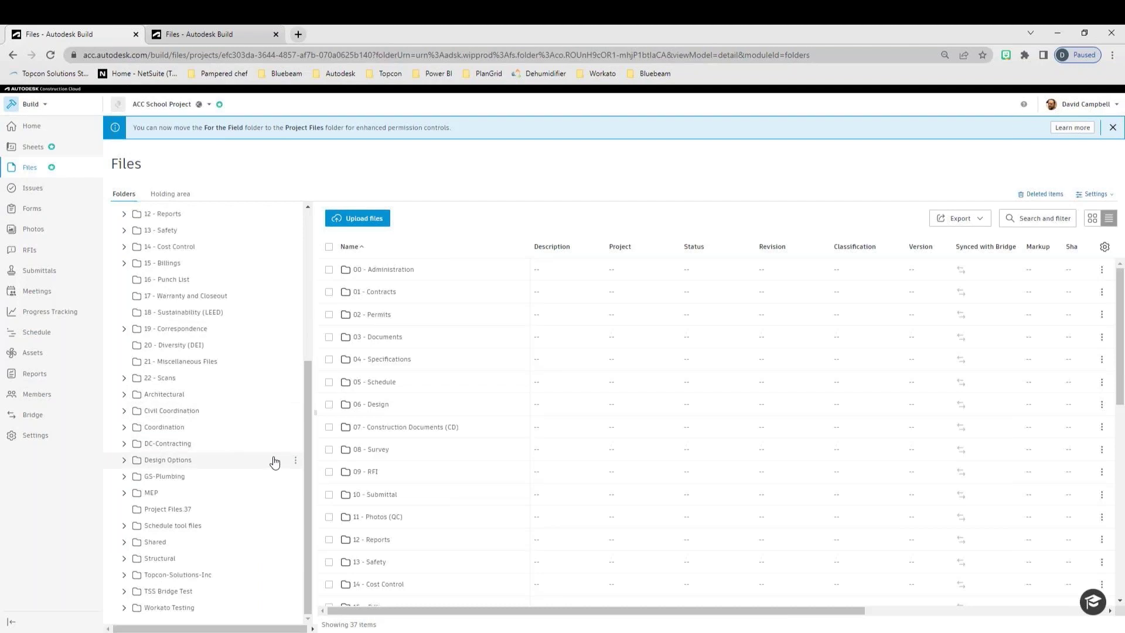
scroll(276, 457, up, 3)
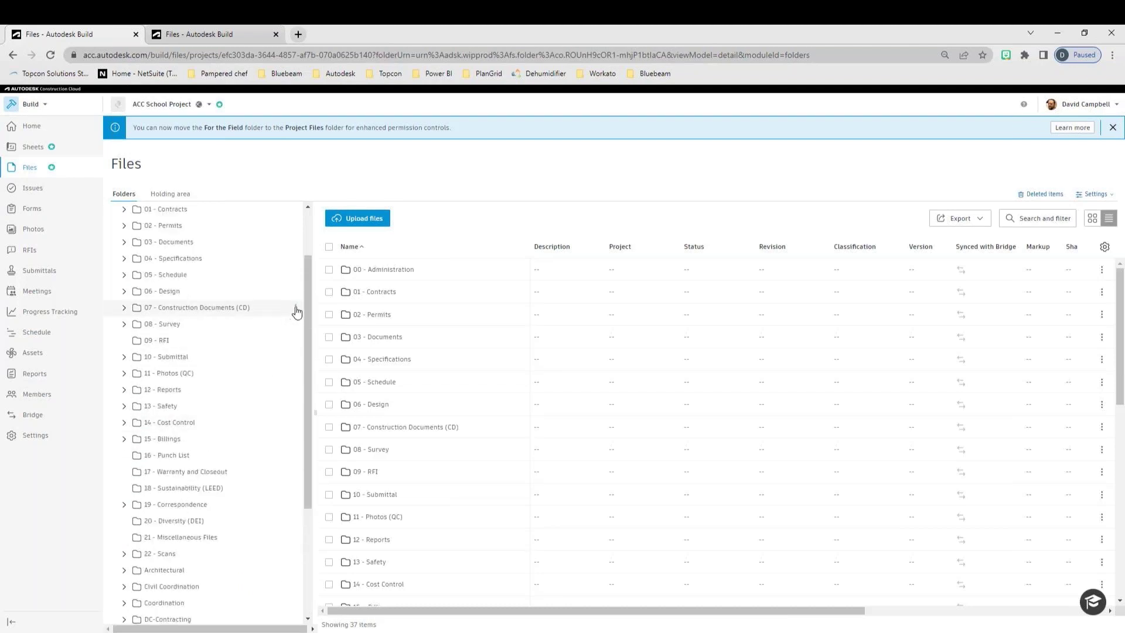
click(297, 310)
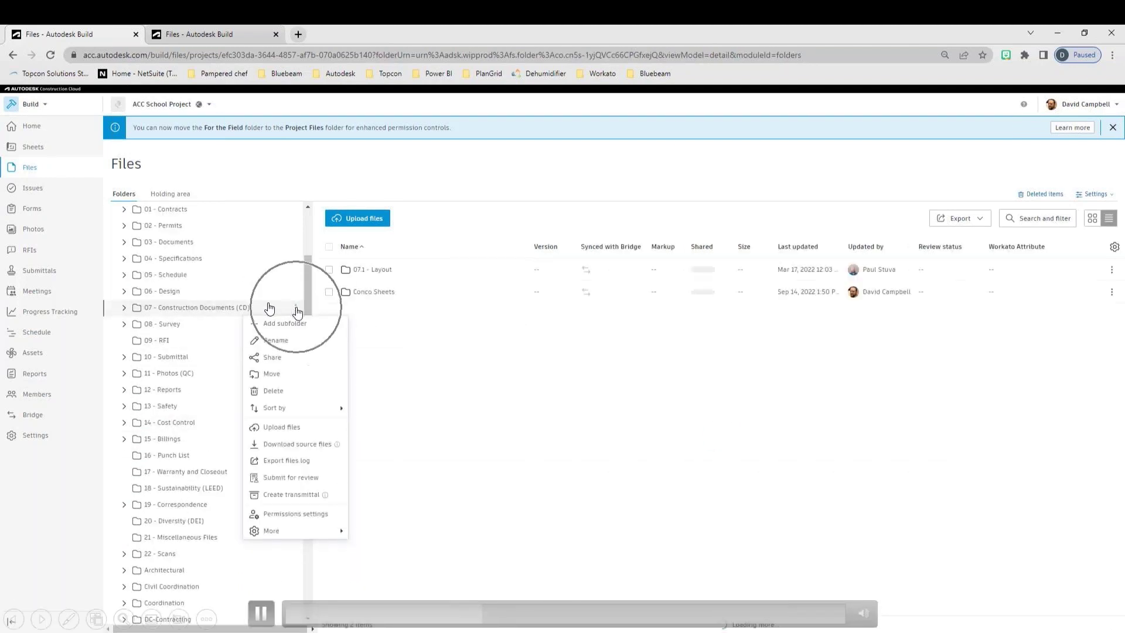
Step: Share the Construction Documents folder, choosing Another project as the destination
click(275, 358)
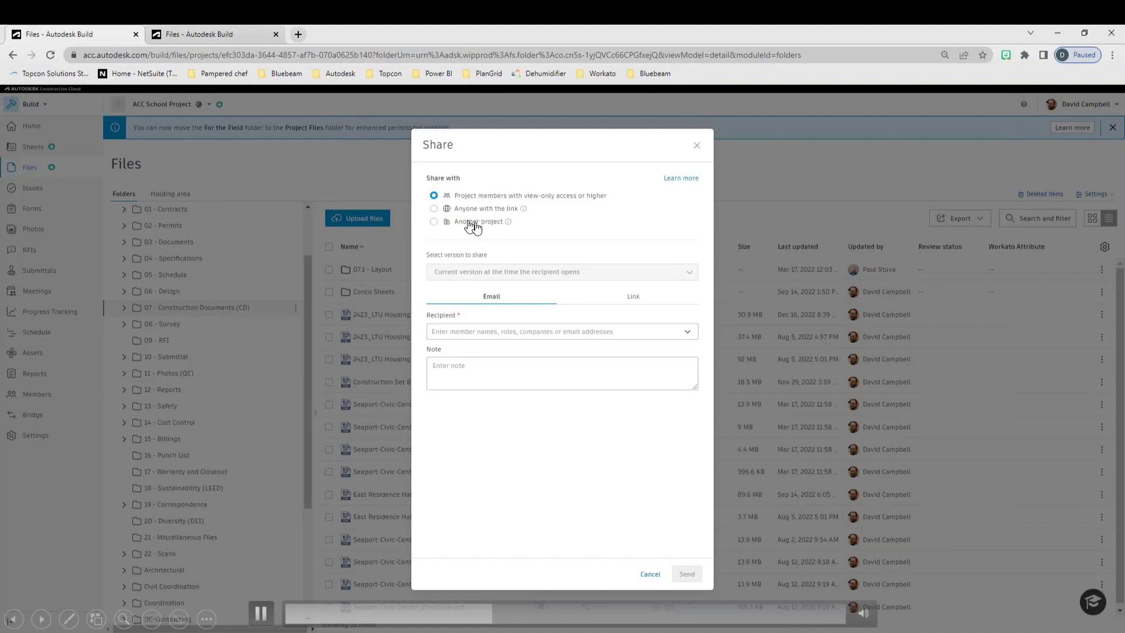
click(471, 222)
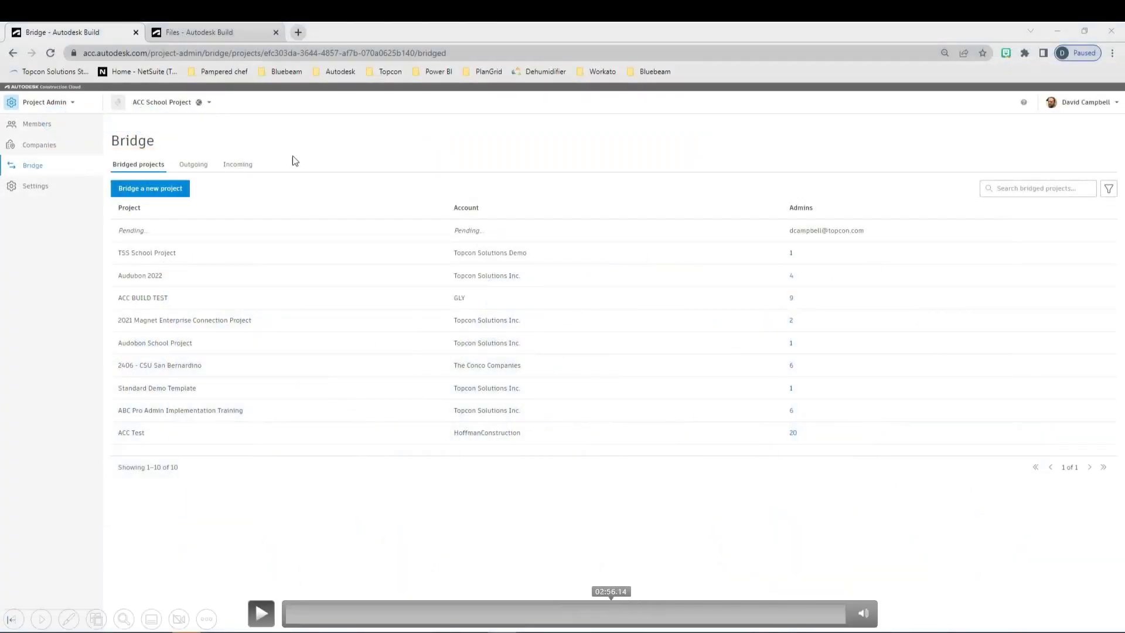
Step: Play the demo, jumping ahead to the items being shared with Heavy Project
click(261, 613)
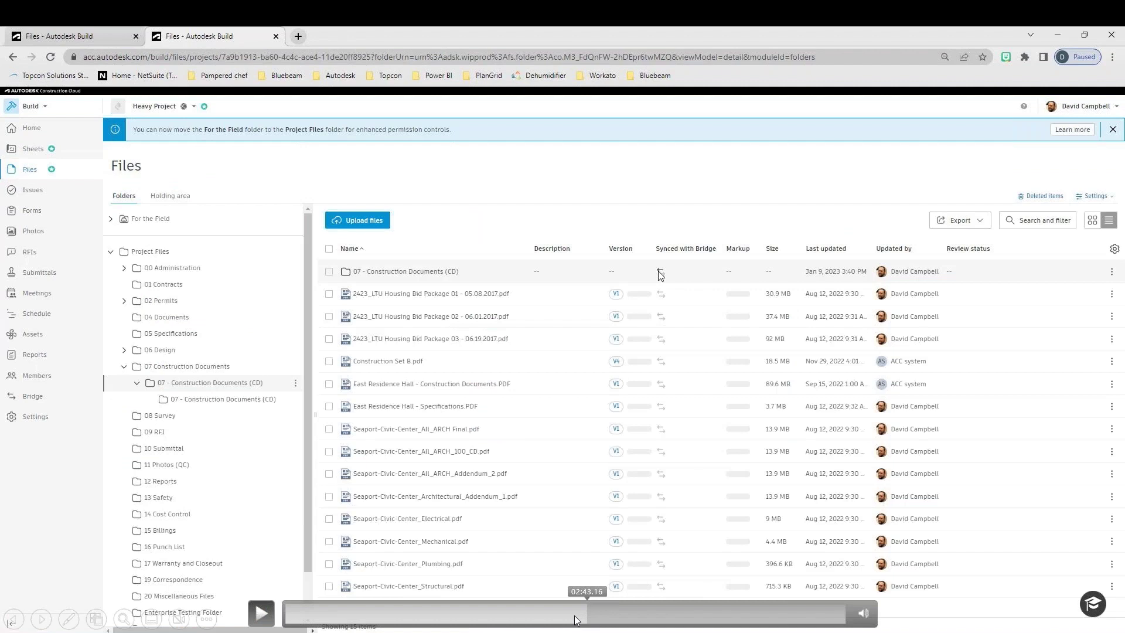
click(576, 620)
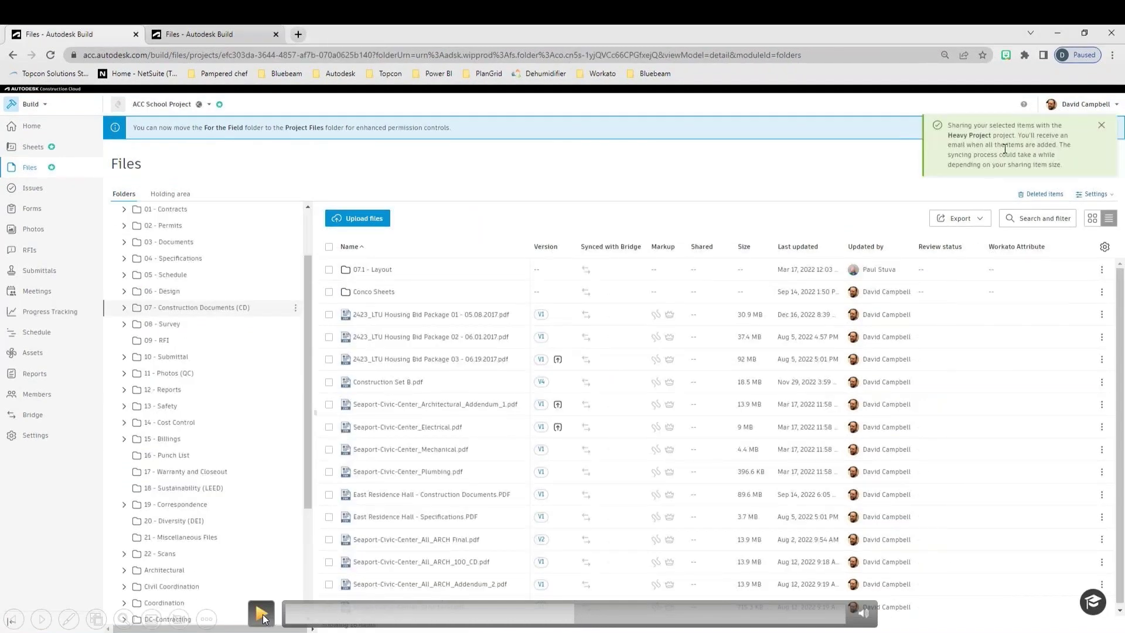
click(261, 612)
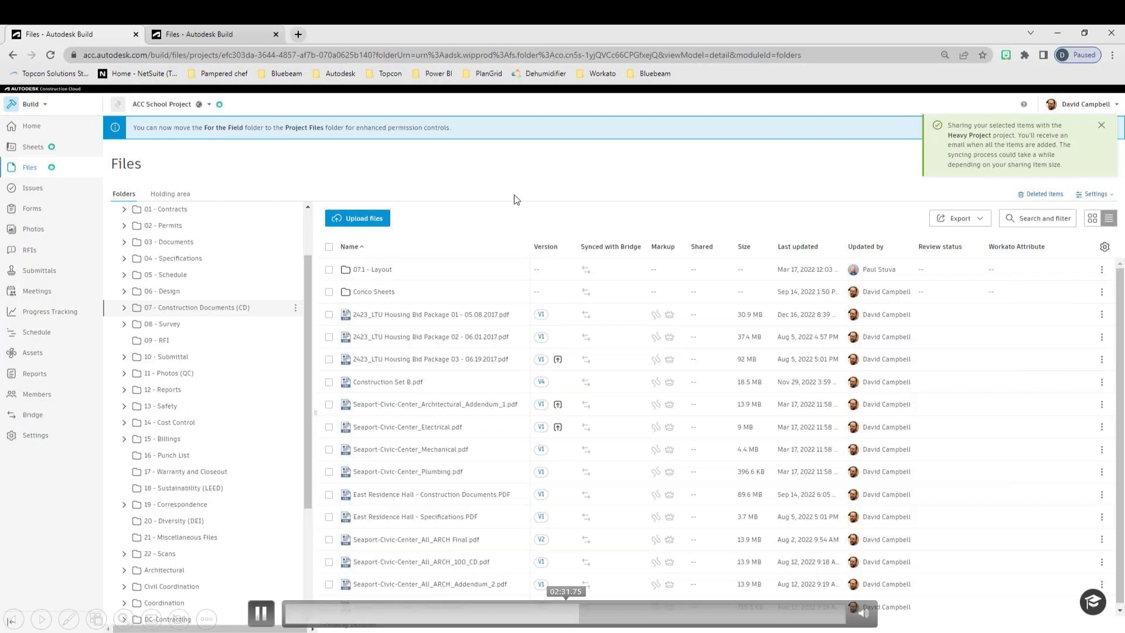
Step: Follow the demo setting up the auto-synced CD Drawing Set share, pausing when sharing starts
key(space)
click(560, 616)
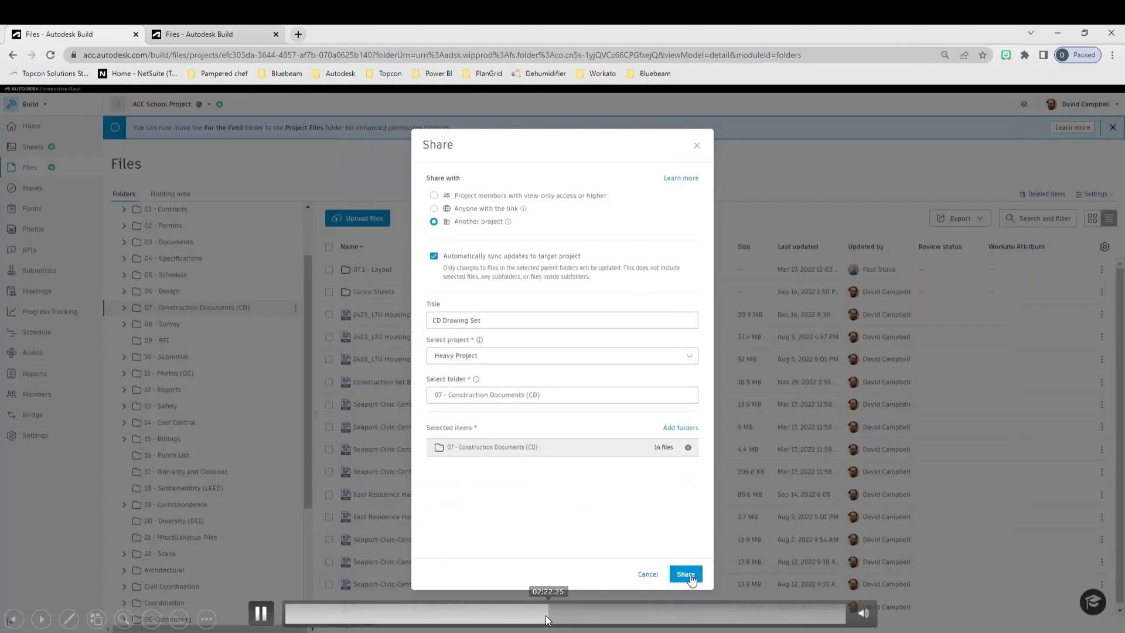
click(263, 614)
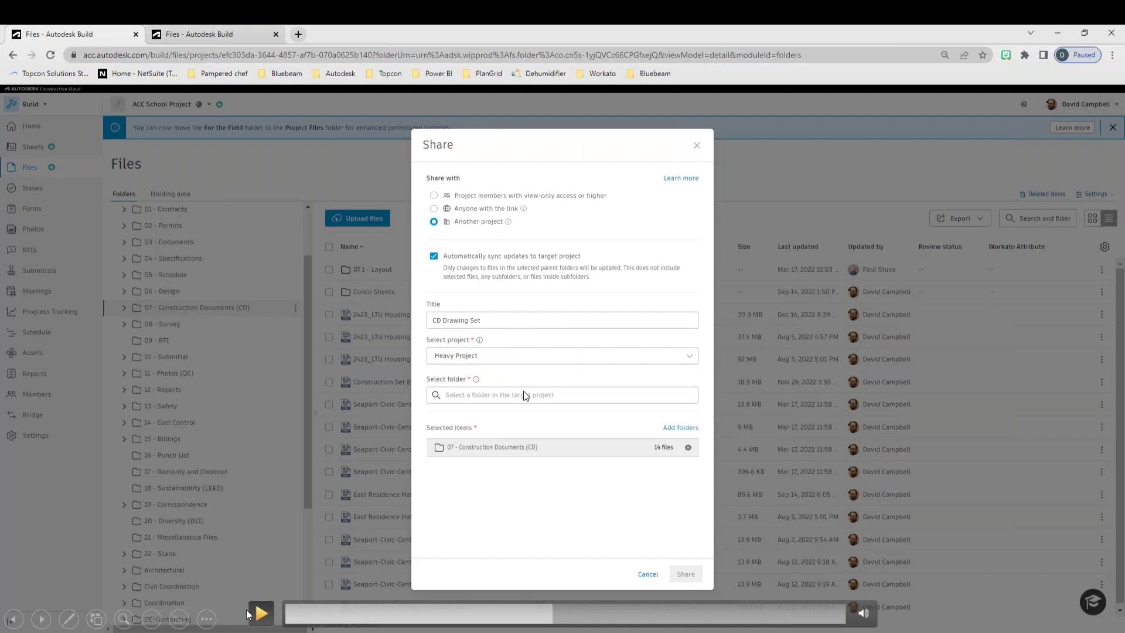
click(261, 615)
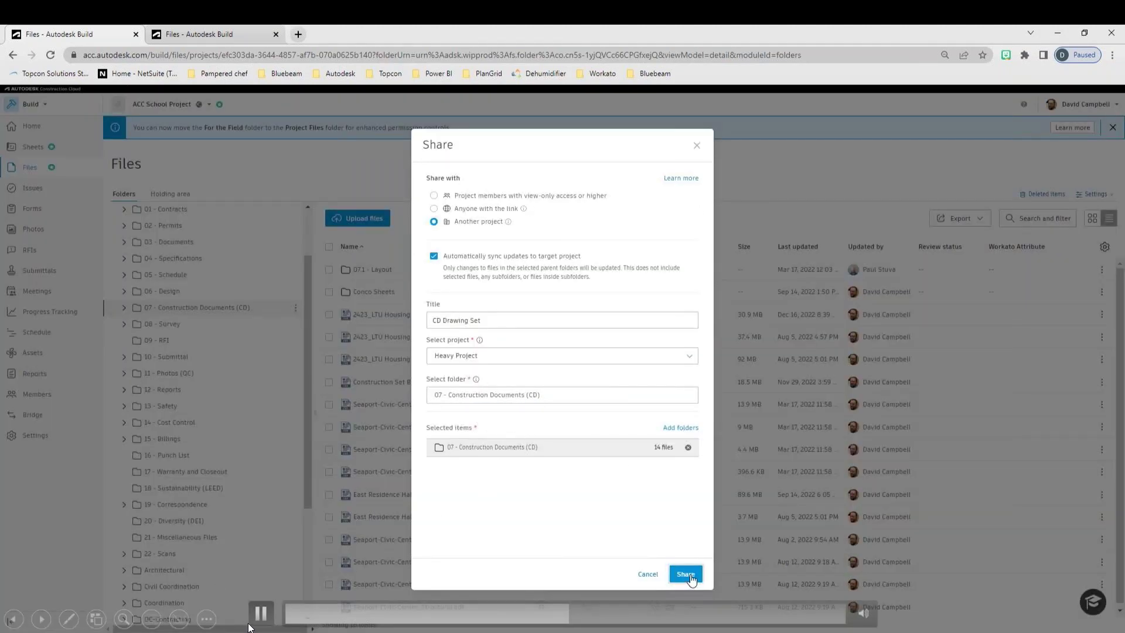
click(261, 613)
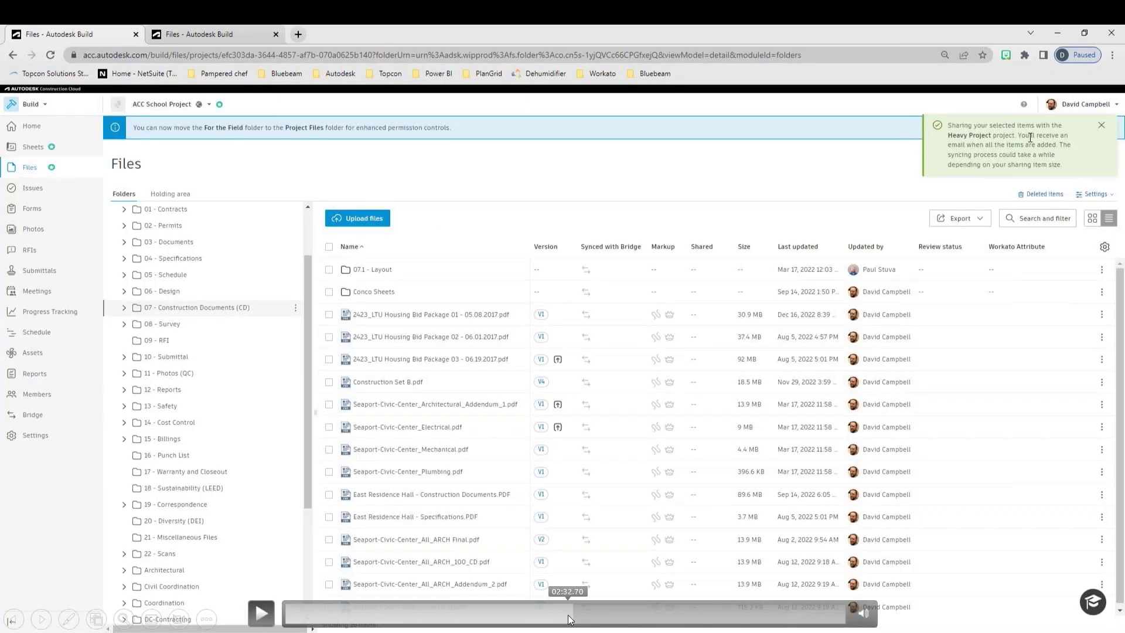
Step: Skip through picking Heavy Project's 07 - Construction Documents (CD) folder to the sharing confirmation
click(566, 620)
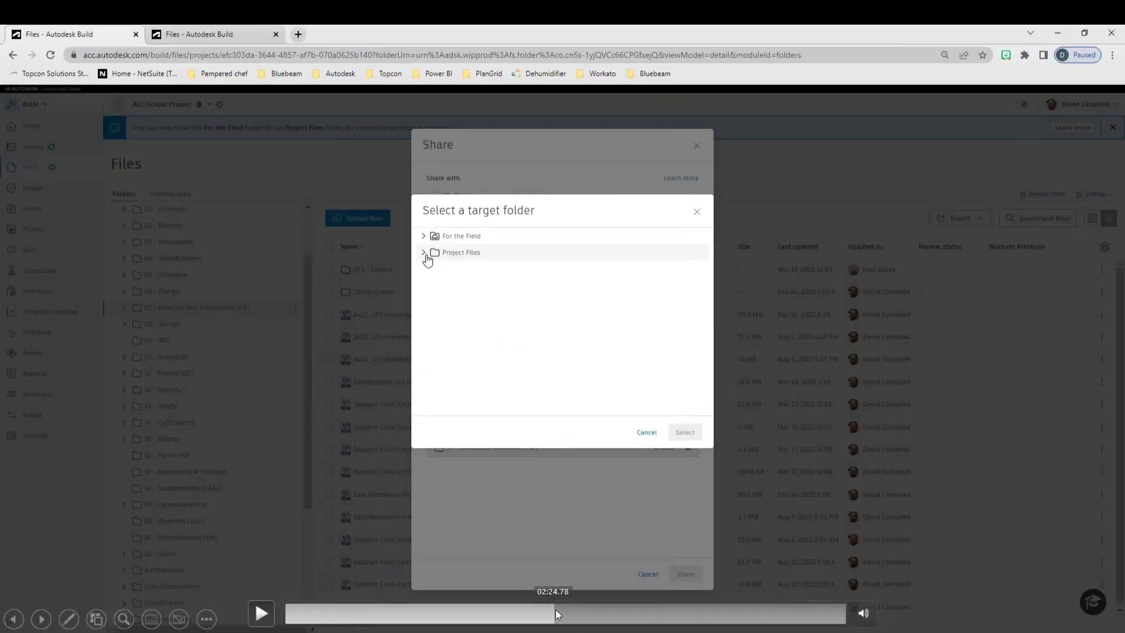
click(558, 621)
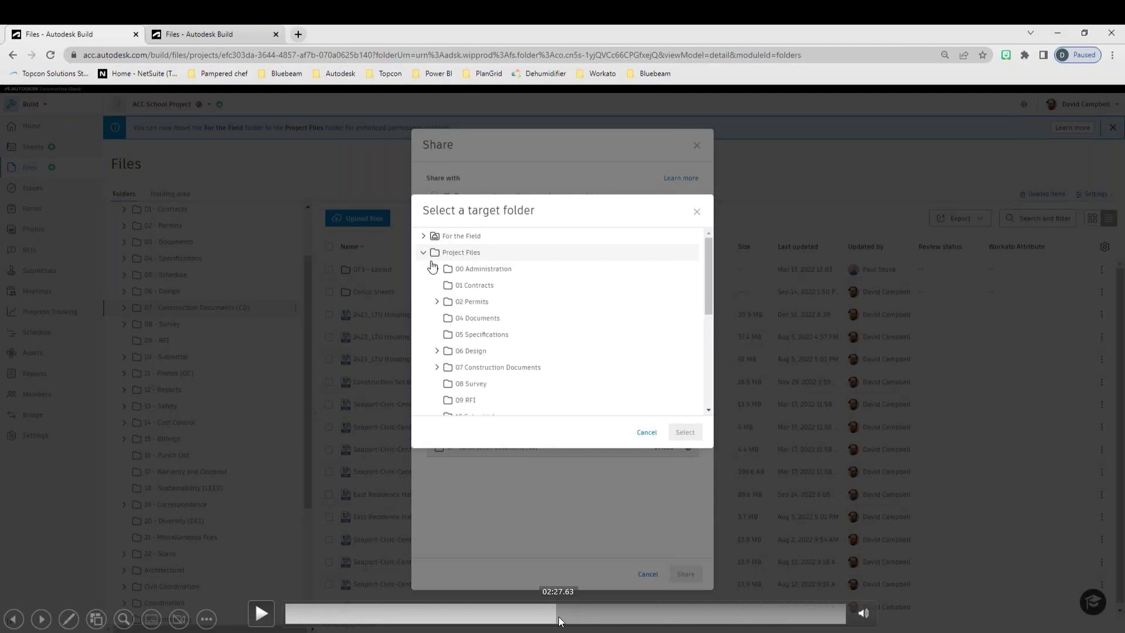
click(566, 619)
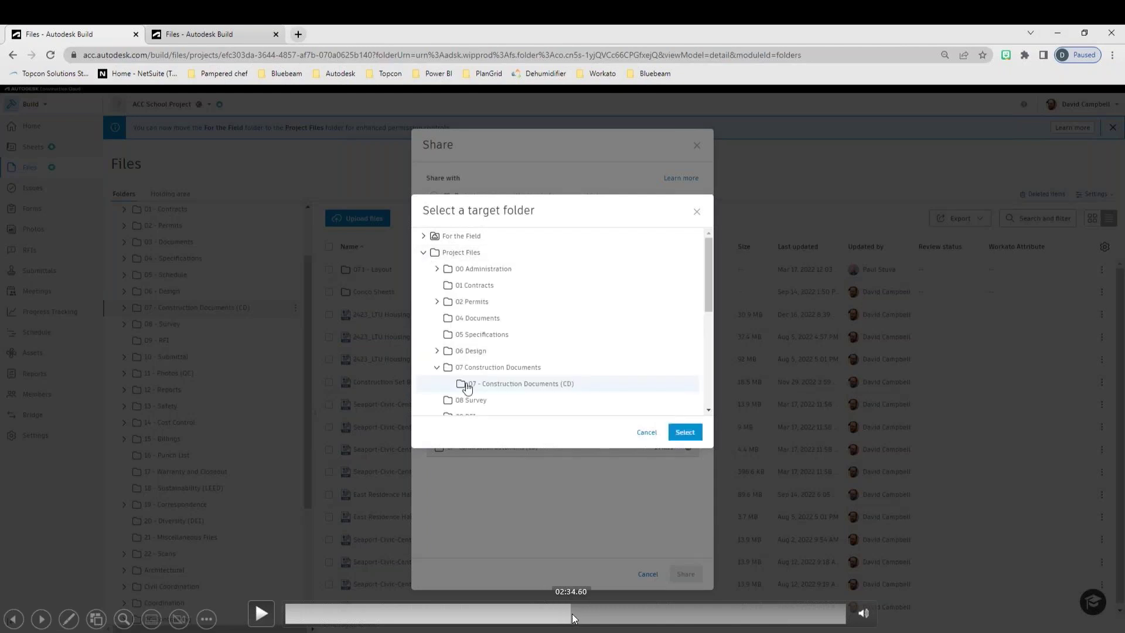
click(572, 613)
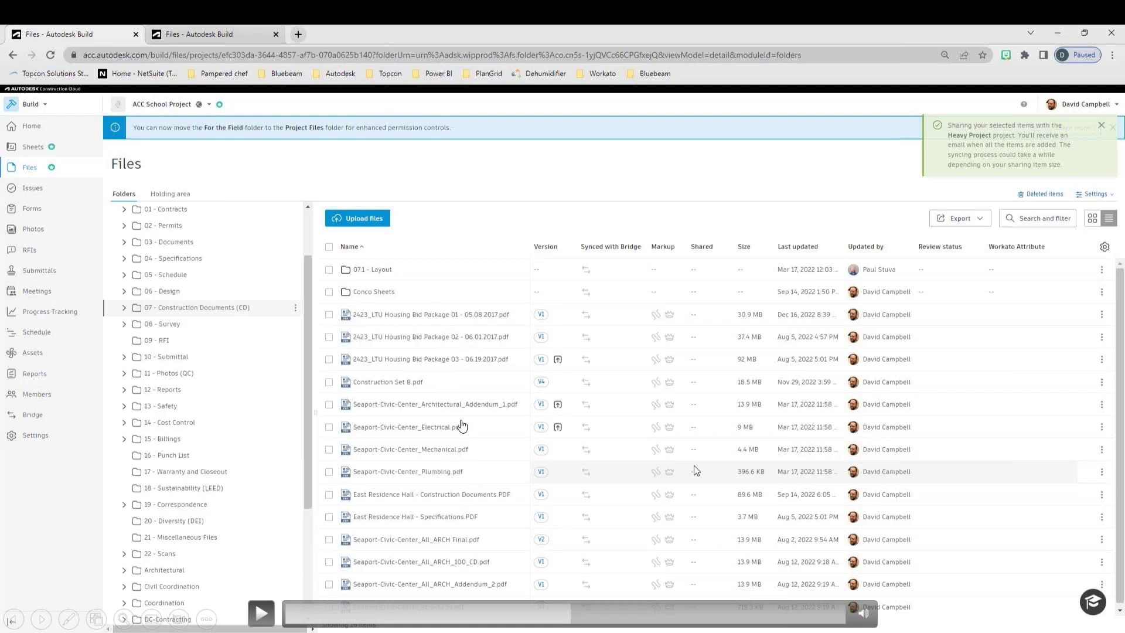
Step: Resume, pause and resume the walkthrough around closing the sharing toast on ACC School Project's files
key(space)
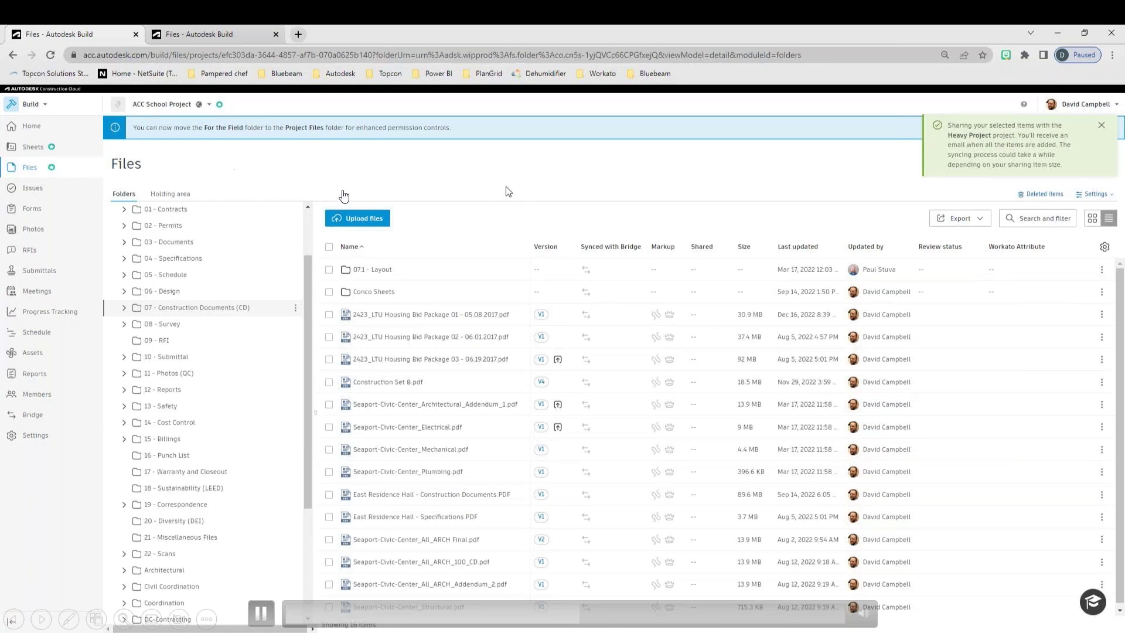
key(space)
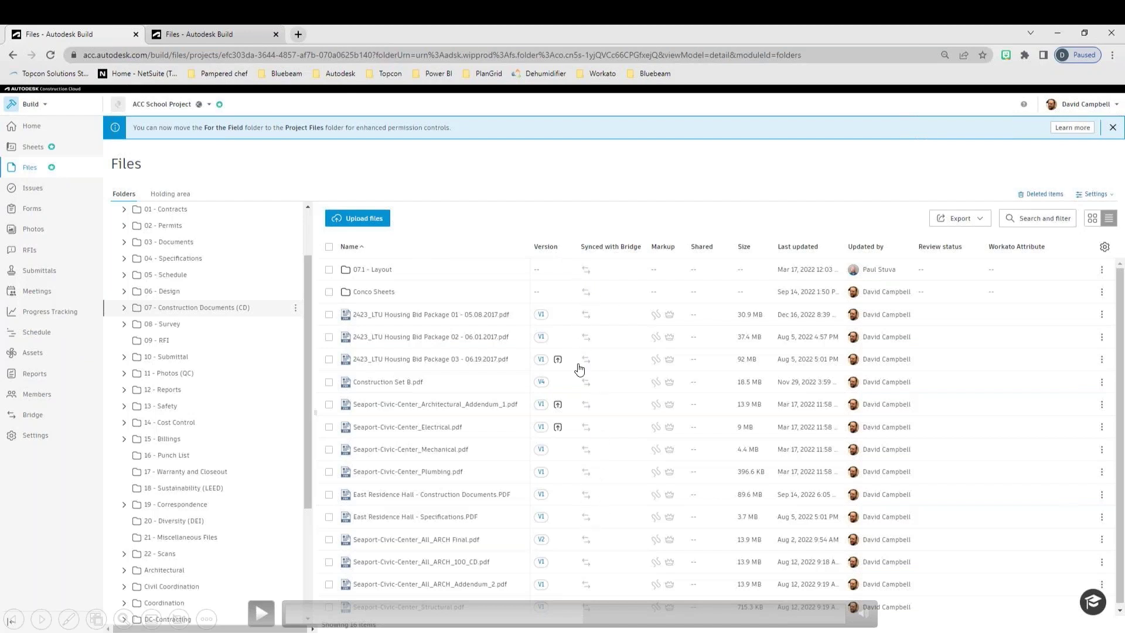
key(space)
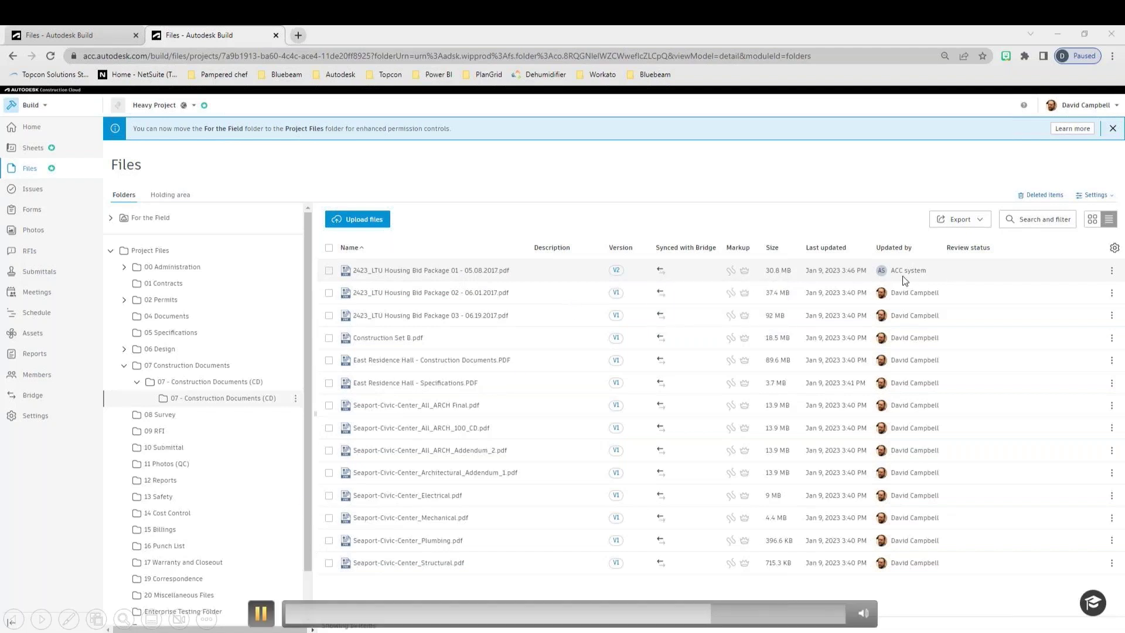
Step: Pause the walkthrough on Heavy Project's files before viewing its bridge with ACC School Project
click(516, 489)
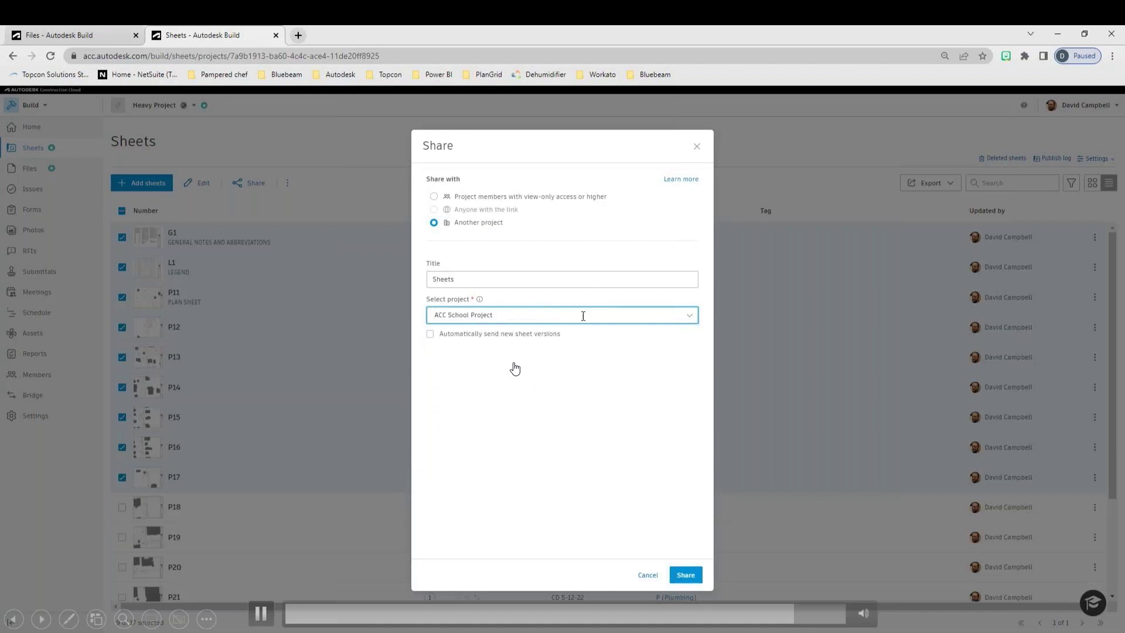
Step: Pause, then resume, the walkthrough at sharing the nine Sheets to ACC School Project
click(476, 375)
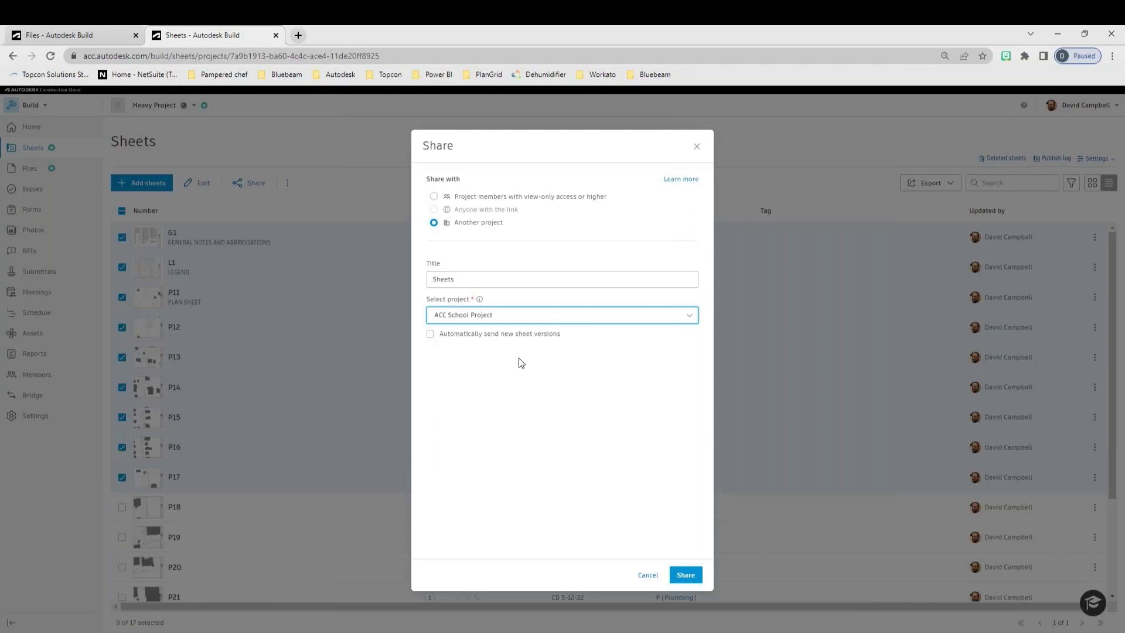
click(572, 402)
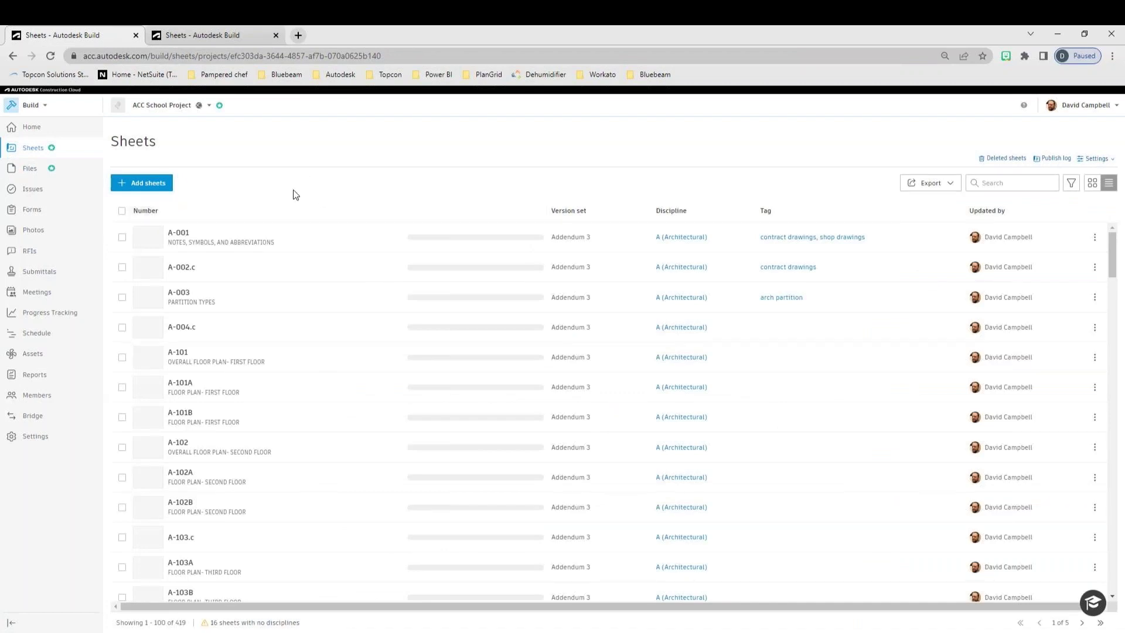
scroll(375, 305, down, 4)
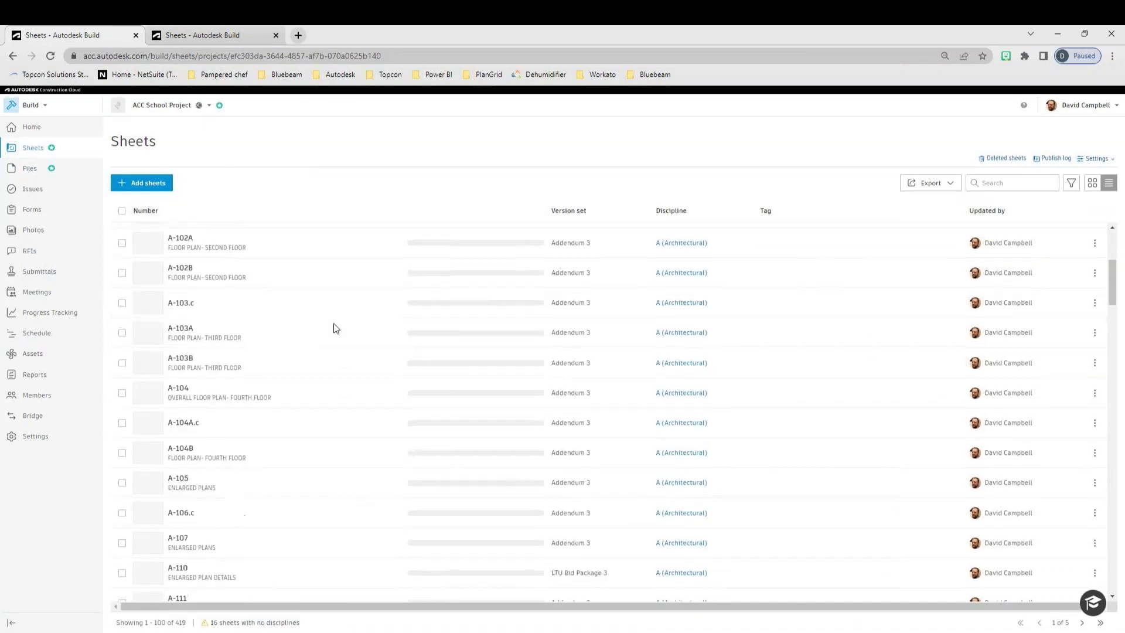
scroll(335, 328, down, 5)
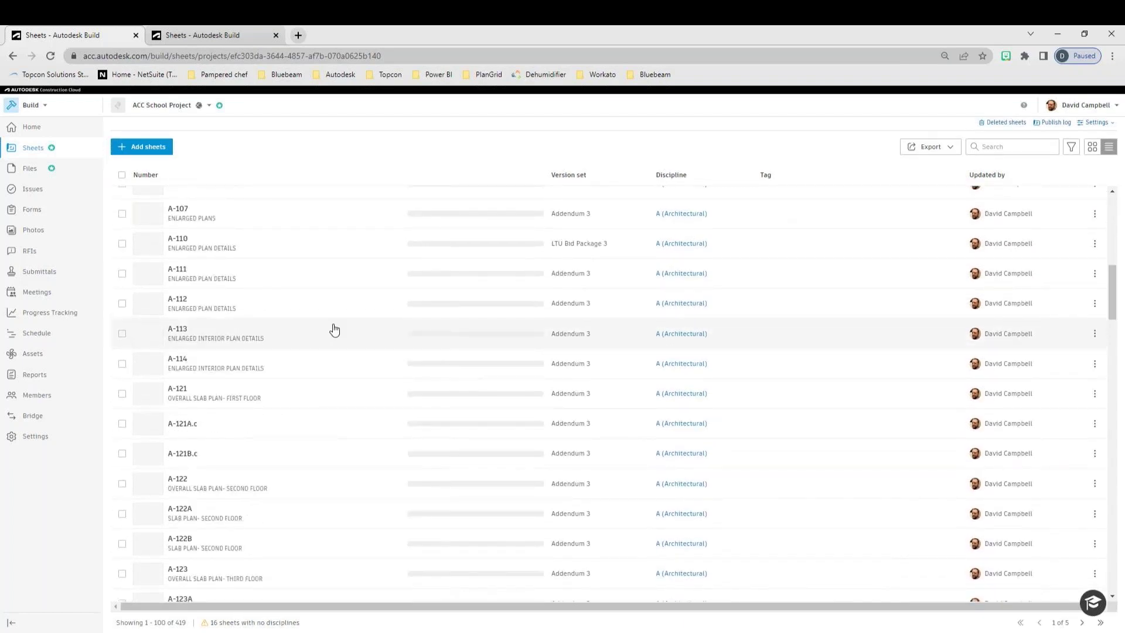